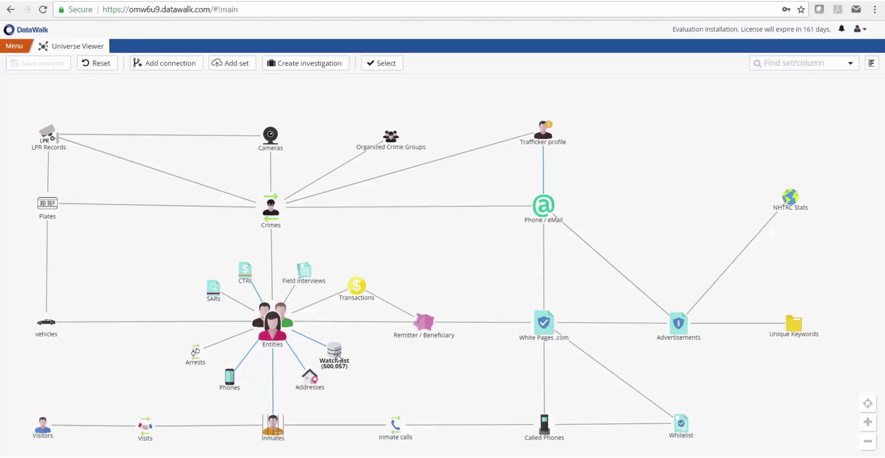
# - Show the record counts: Entities 435,860, Crimes 1,051,306 and LPR Records 3,833,157
pyautogui.click(279, 331)
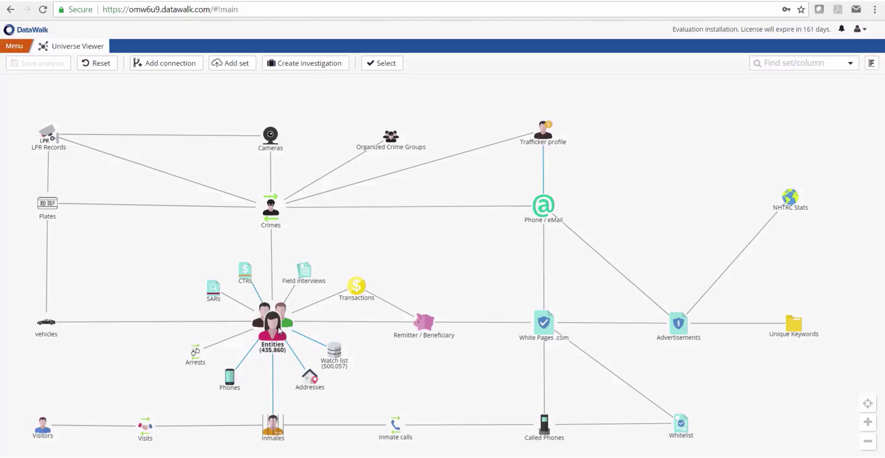
pyautogui.click(271, 210)
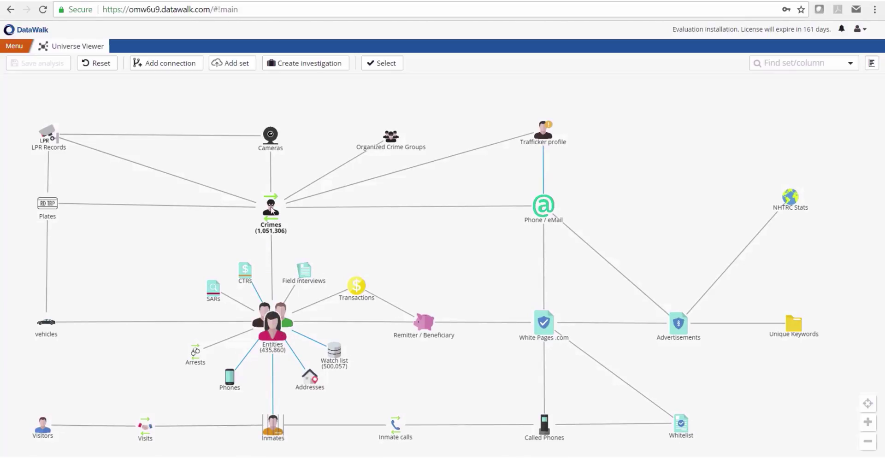
pyautogui.click(49, 136)
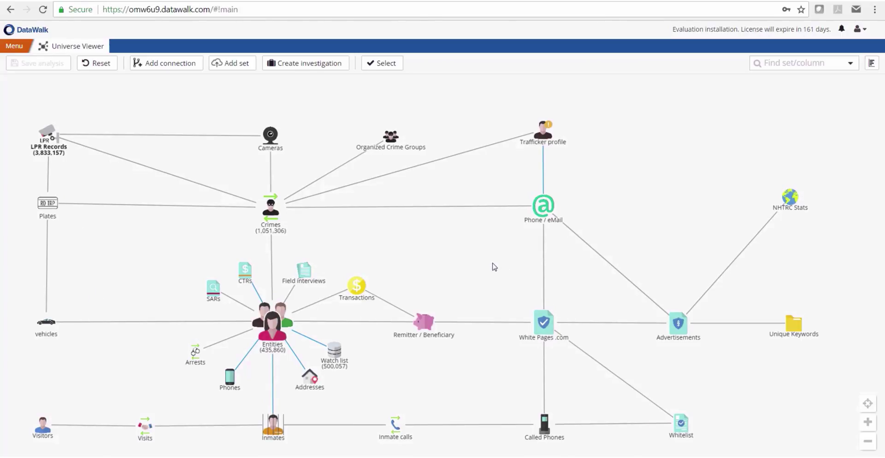
# - Filter the Crimes set on Report Number 10, leaving a single crime record
pyautogui.rightClick(273, 210)
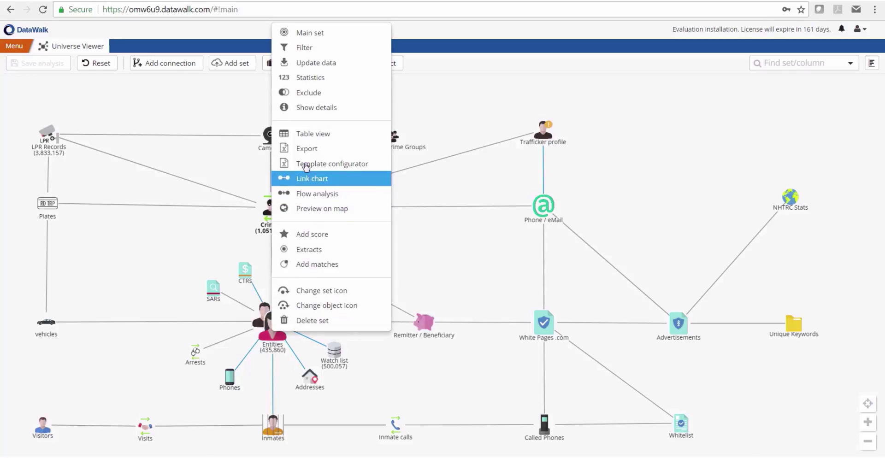
pyautogui.click(304, 47)
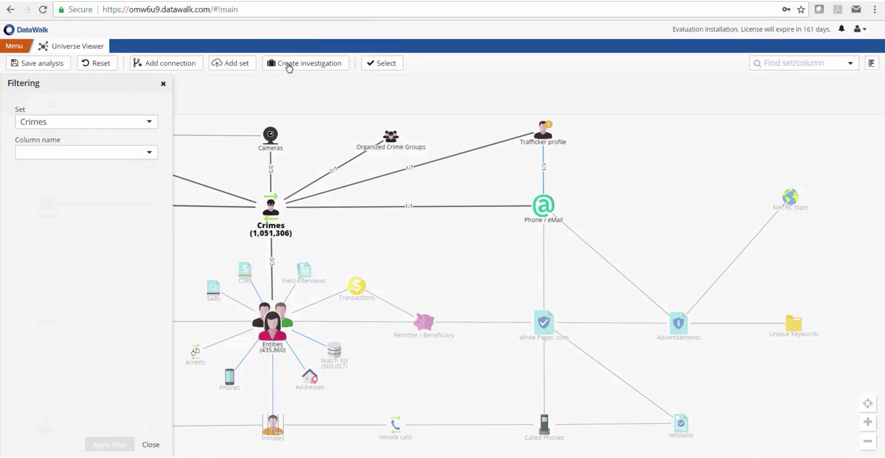
pyautogui.click(149, 153)
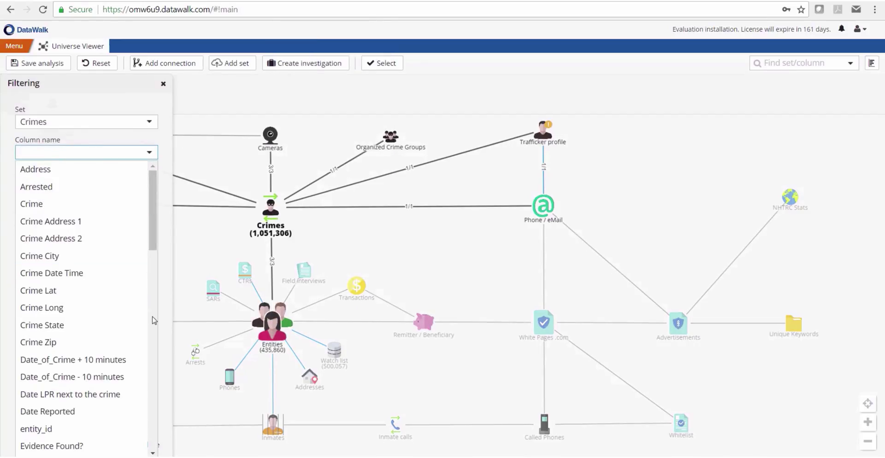
pyautogui.scroll(-5, 153, 320)
pyautogui.click(98, 306)
pyautogui.write('101010')
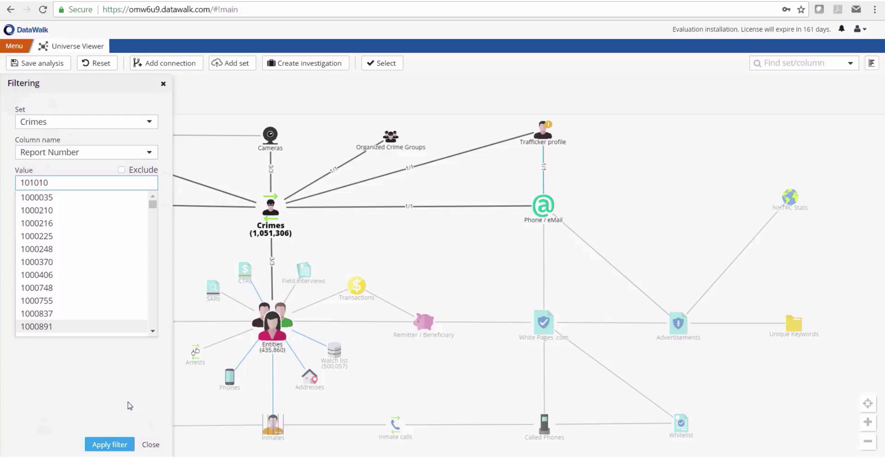
pyautogui.click(115, 445)
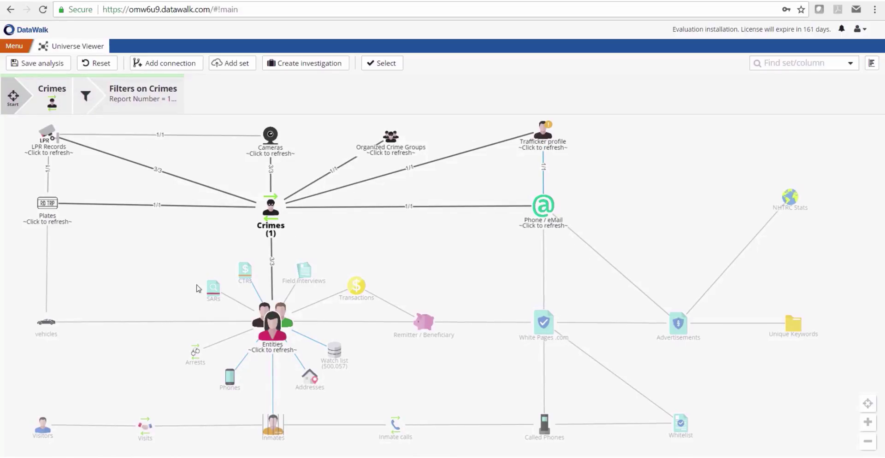
pyautogui.click(271, 208)
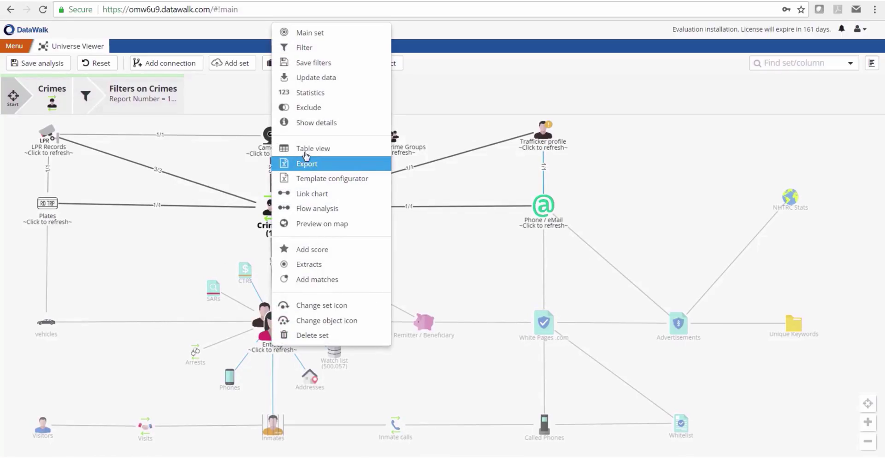
pyautogui.click(305, 149)
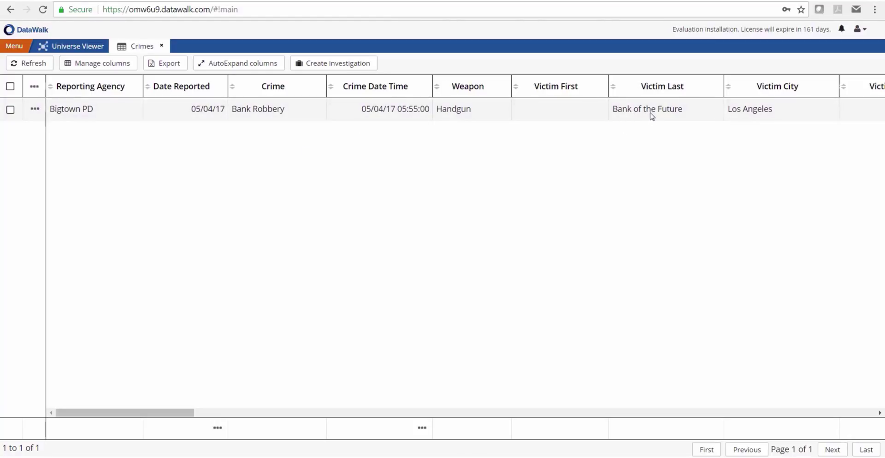
pyautogui.click(162, 46)
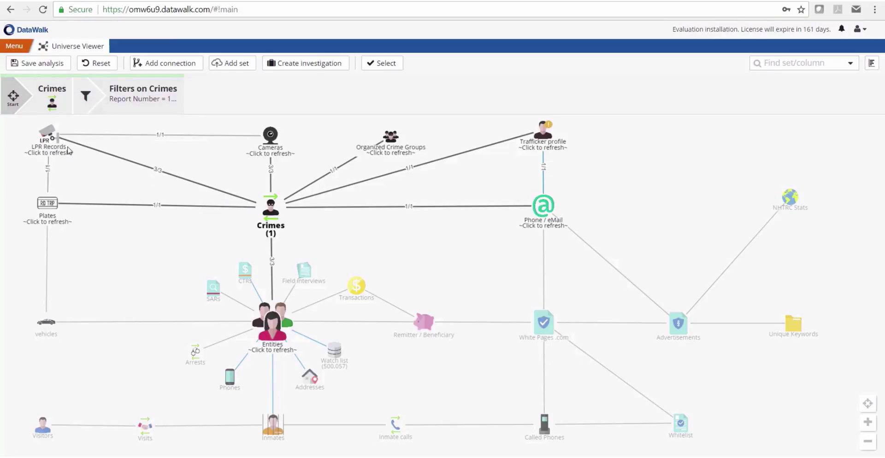
# - Drop the 'LPR next to Crime date' and 'LPR next to the crime' links, keeping only time-and-distance
pyautogui.click(168, 178)
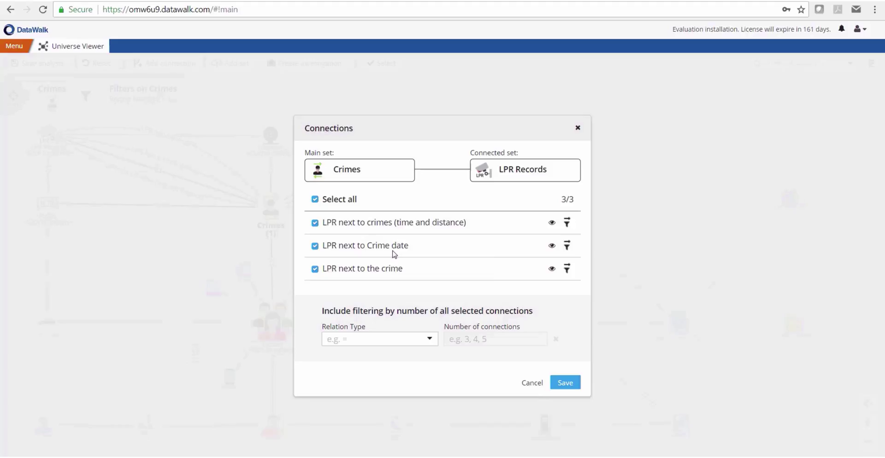
pyautogui.click(315, 246)
pyautogui.click(315, 270)
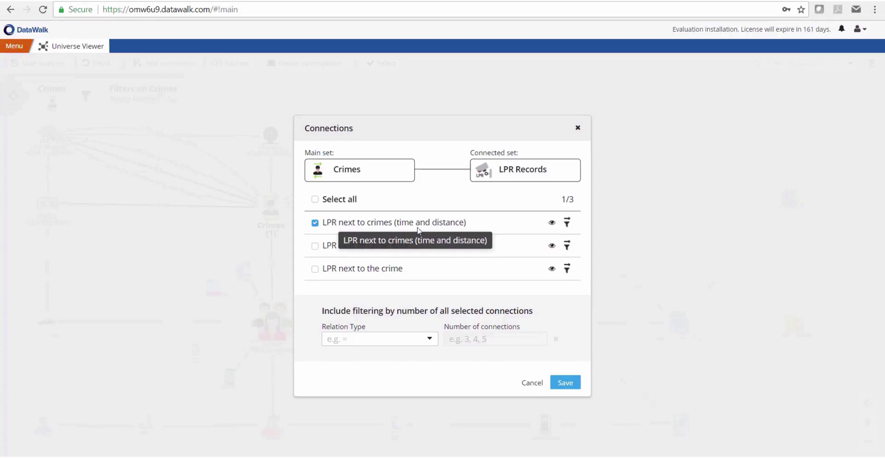
pyautogui.click(566, 383)
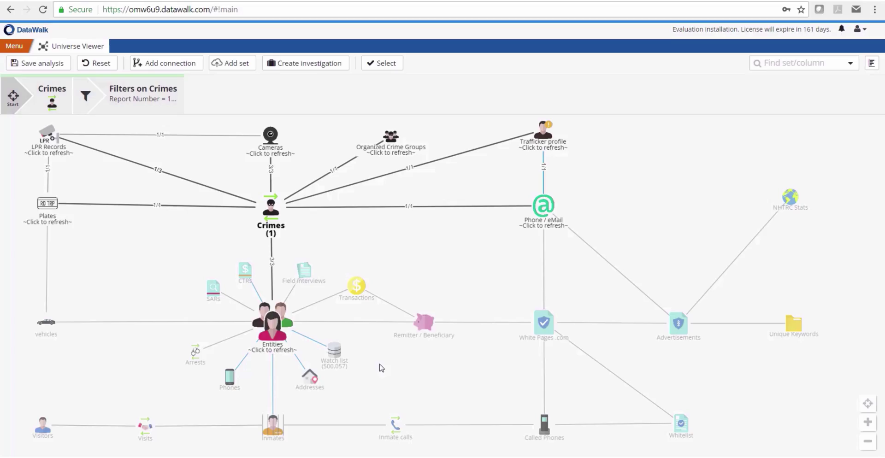
# - Traverse from the 178 LPR Records through Plate numbers to 178 Plates
pyautogui.click(48, 133)
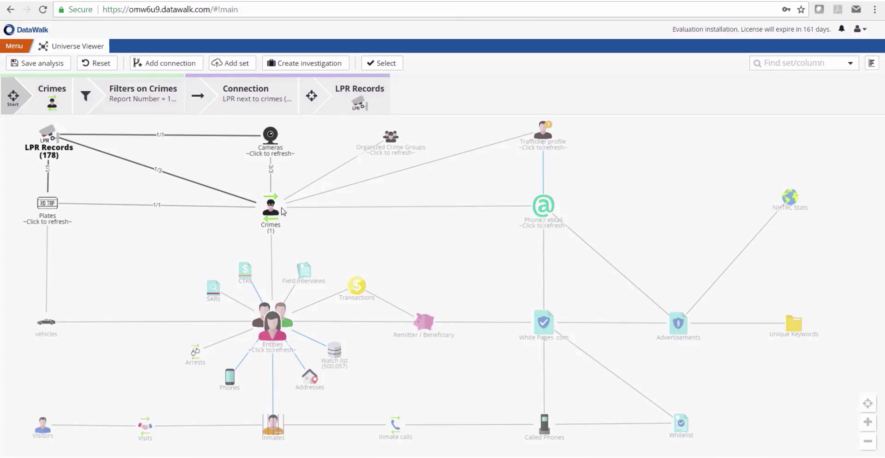
pyautogui.click(48, 205)
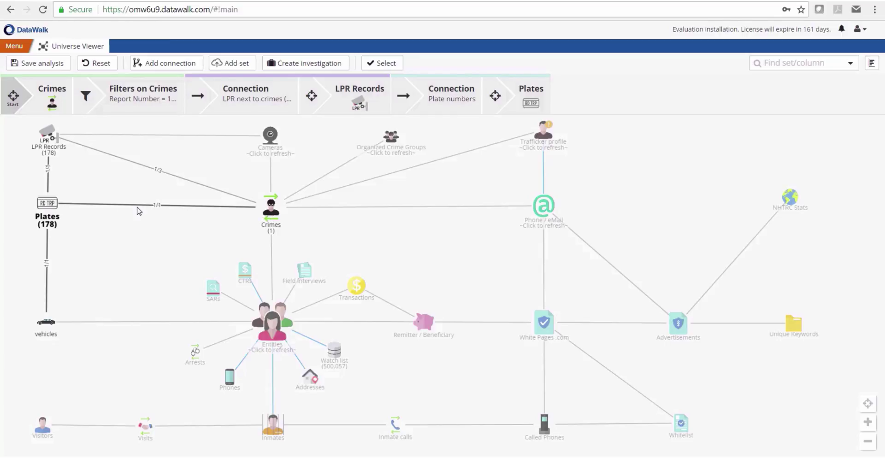
# - Require at least 2 Plates–Crimes connections (>= 2), leaving a single plate
pyautogui.click(167, 209)
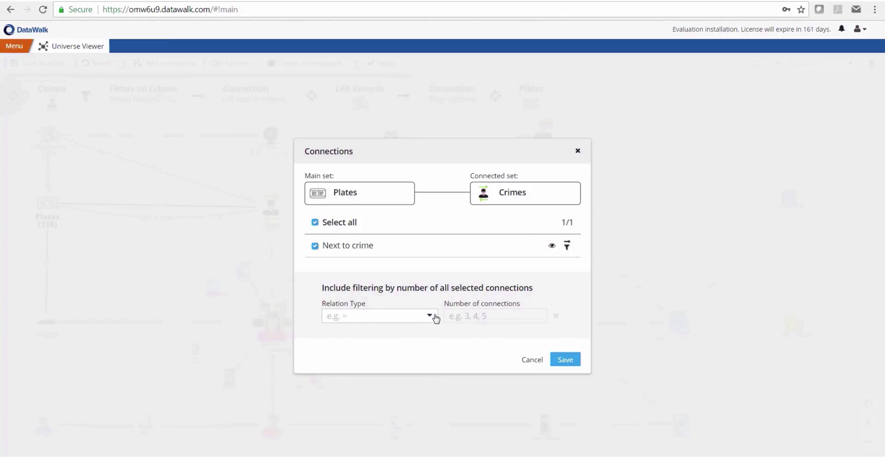
pyautogui.click(436, 318)
pyautogui.click(353, 347)
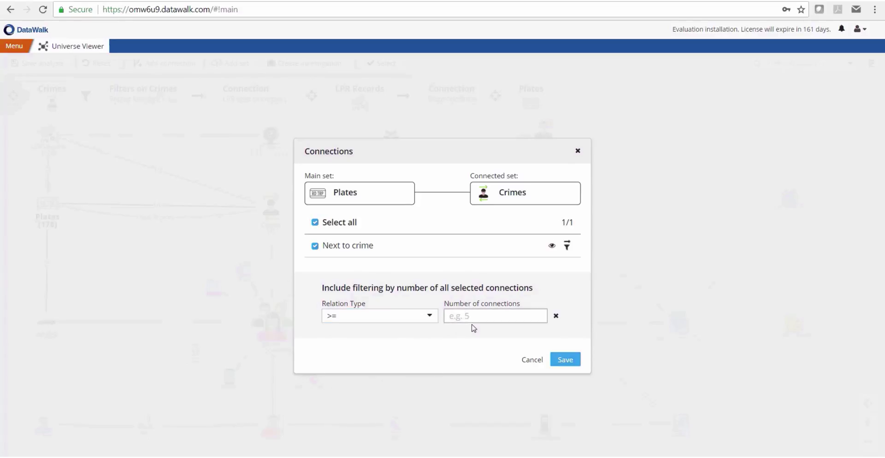
pyautogui.click(471, 320)
pyautogui.write('2')
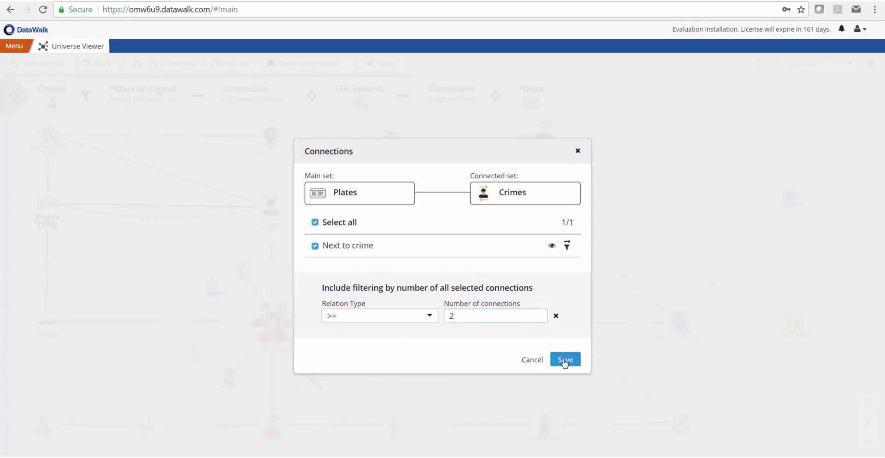
pyautogui.click(565, 360)
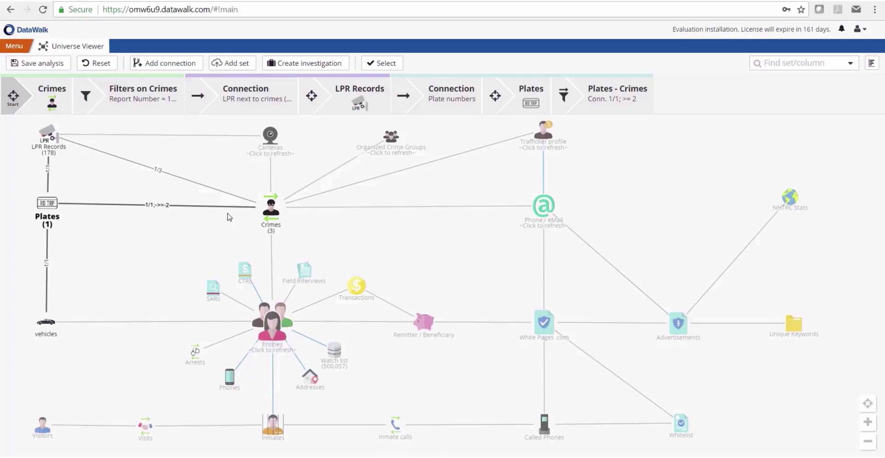
pyautogui.click(270, 210)
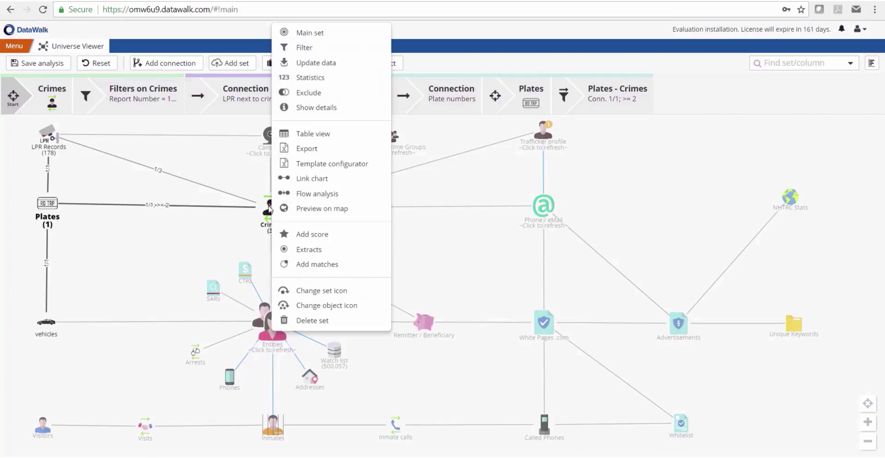
pyautogui.click(308, 134)
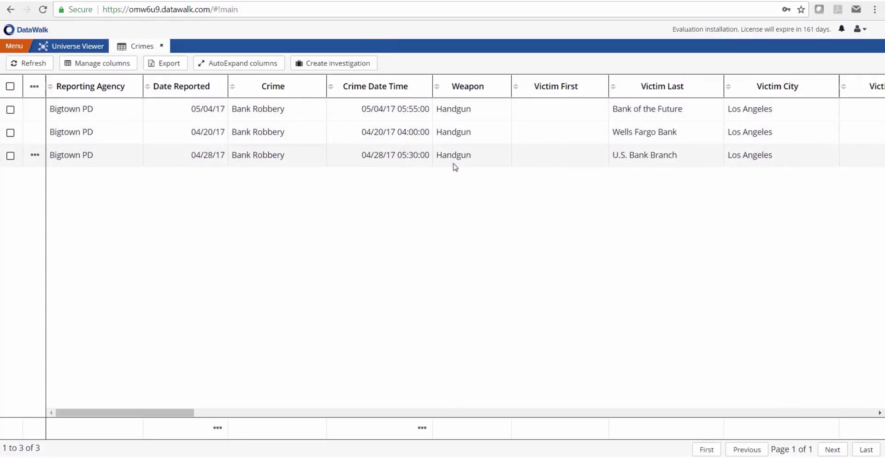
pyautogui.click(161, 47)
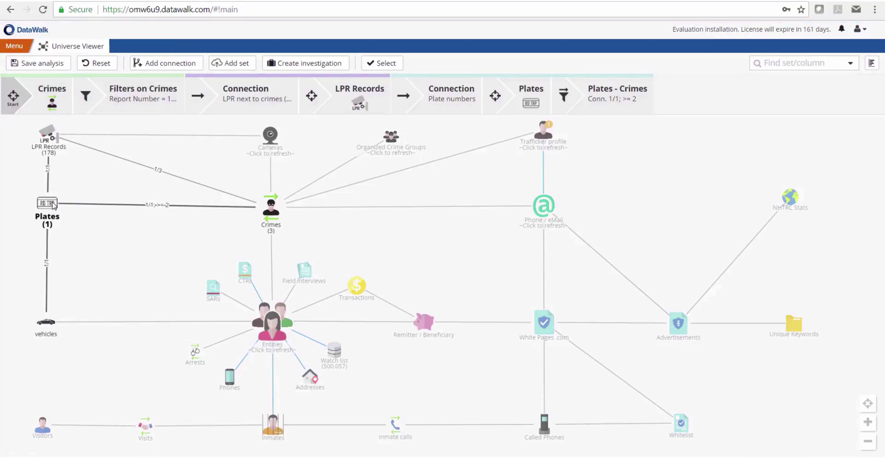
# - Follow the plate to its one vehicle and owning entity, and show that entity in Table view
pyautogui.click(49, 323)
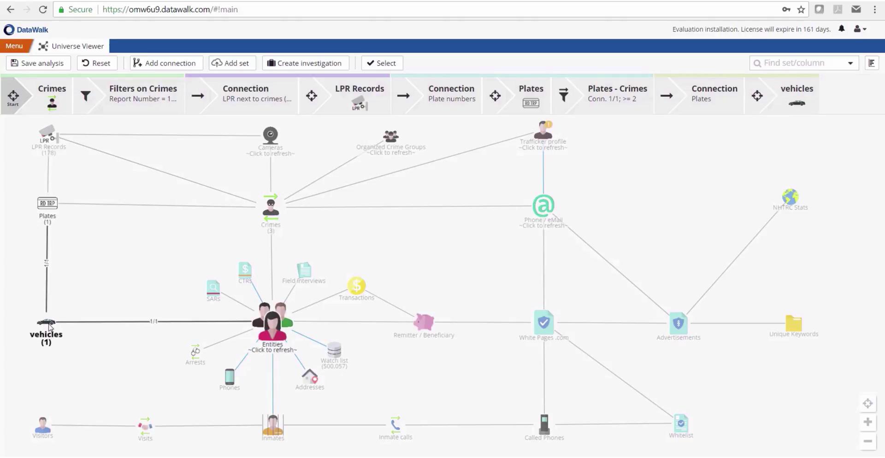
pyautogui.click(276, 328)
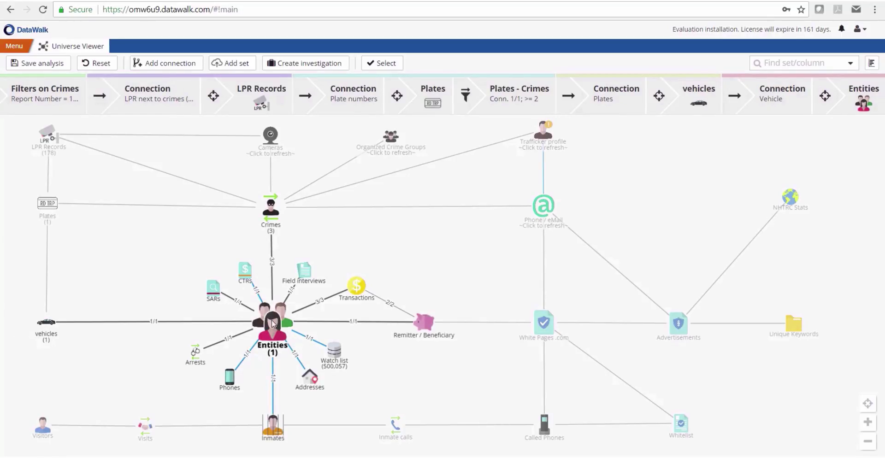
pyautogui.rightClick(273, 324)
pyautogui.click(312, 146)
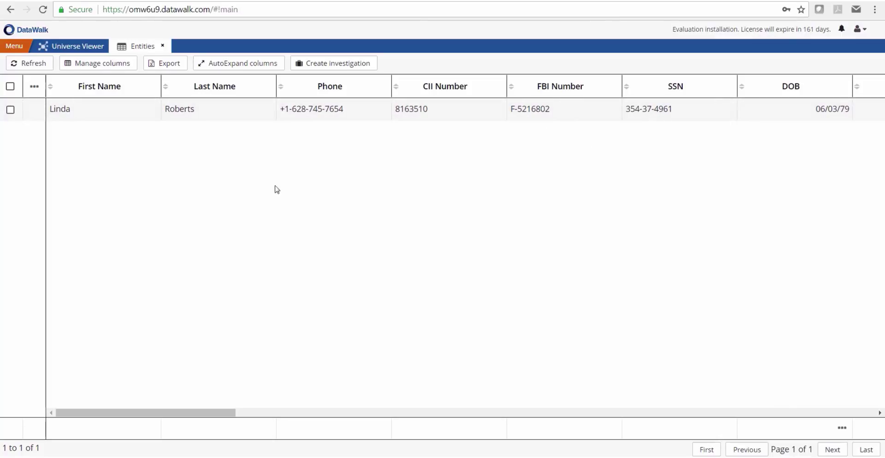
# - Open the owner's dossier and scroll to the 2008 BMW 325i and four arrest records
pyautogui.click(35, 112)
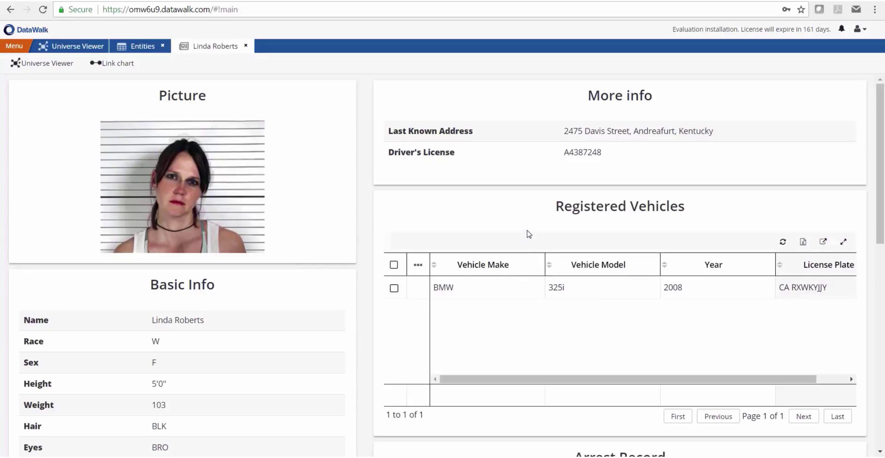
pyautogui.scroll(-5, 528, 231)
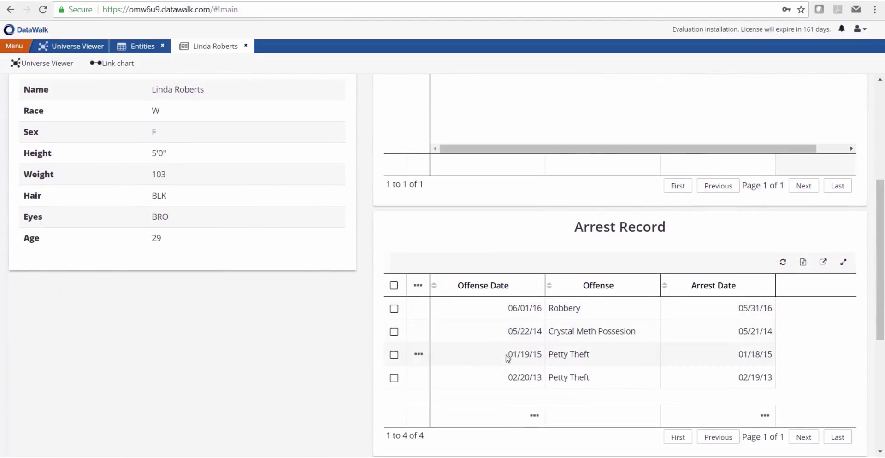